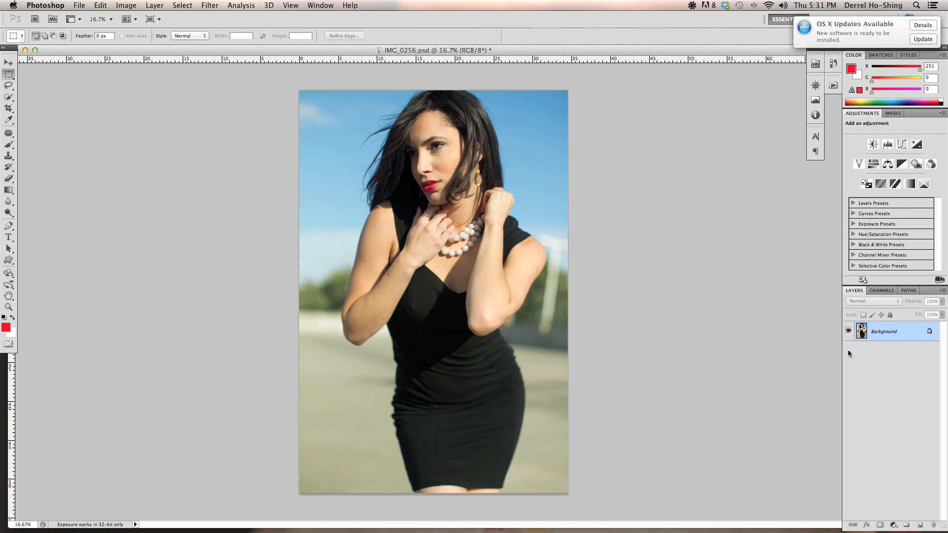
# Step: Duplicate the background layer and apply a small Liquify warp beside the woman's waist on the copy
pyautogui.press('super+j')
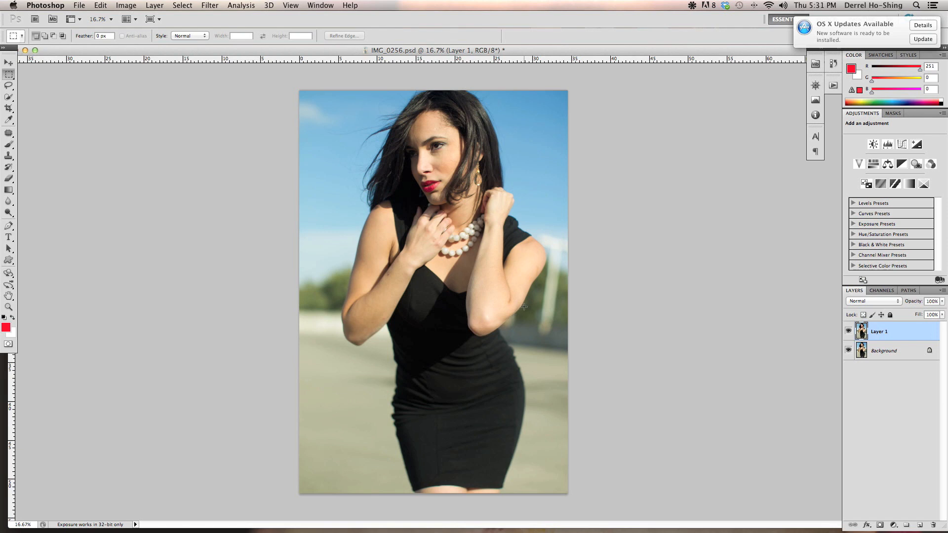
pyautogui.click(212, 7)
pyautogui.click(226, 74)
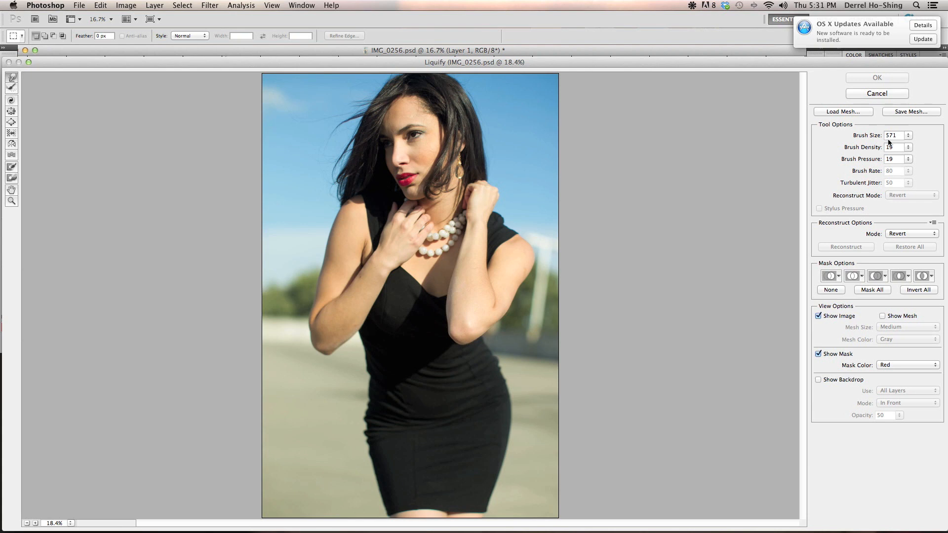
pyautogui.moveTo(508, 319); pyautogui.dragTo(509, 318)
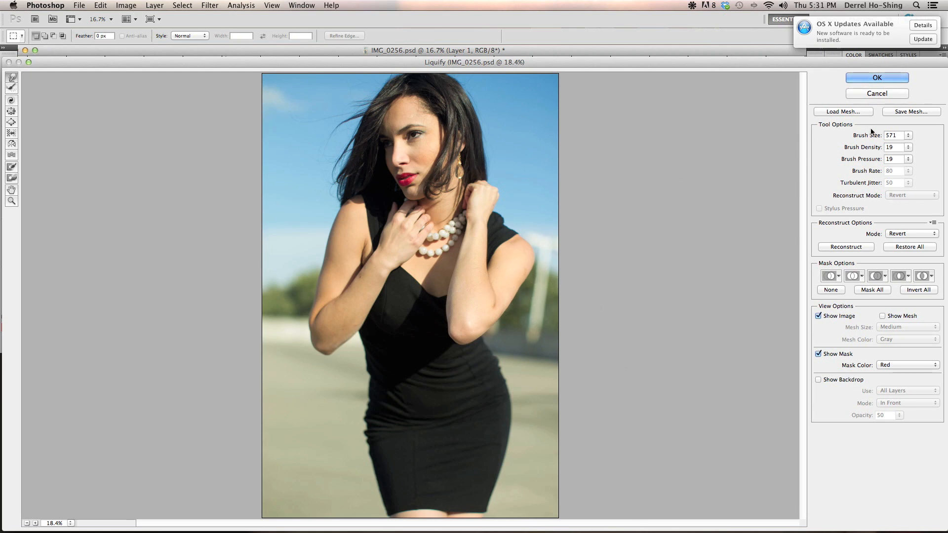
pyautogui.click(887, 80)
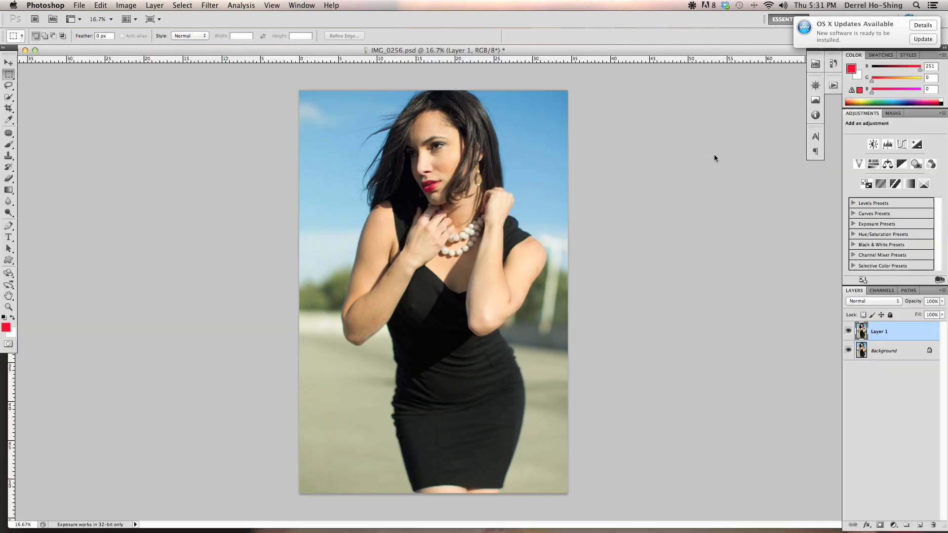
# Step: Compare the photo with and without the liquified copy
pyautogui.click(848, 331)
pyautogui.click(848, 332)
pyautogui.click(849, 331)
pyautogui.click(848, 331)
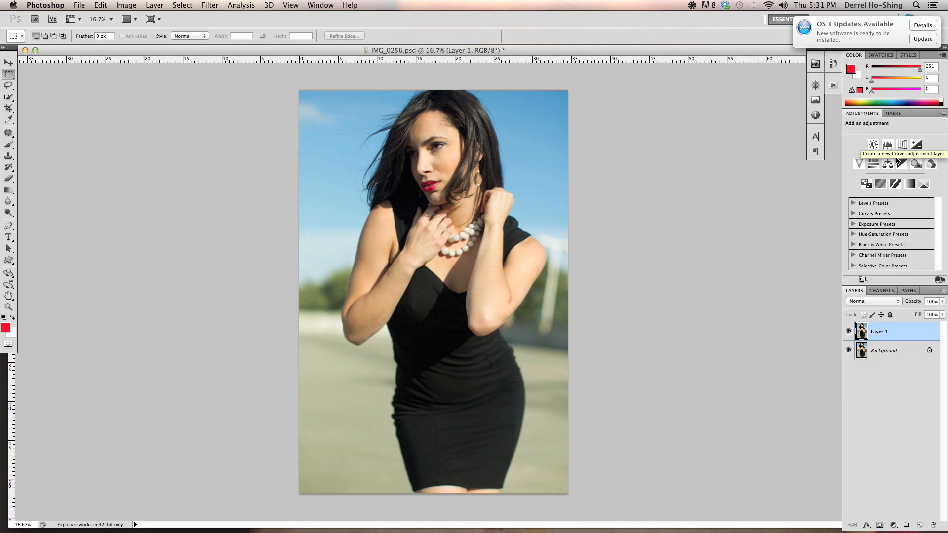
# Step: Patch the skin blemishes on both of the woman's arms with clean skin from nearby
pyautogui.click(8, 133)
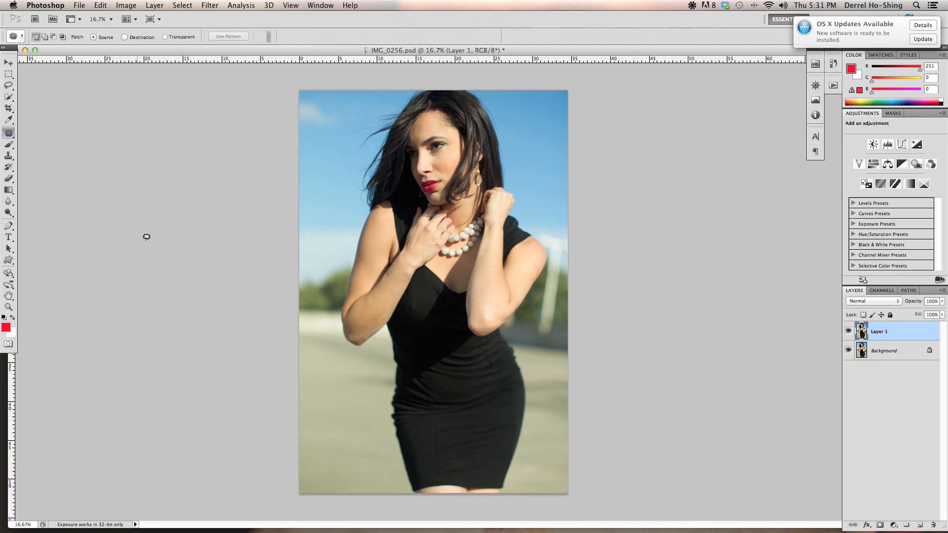
pyautogui.scroll(5, 376, 334)
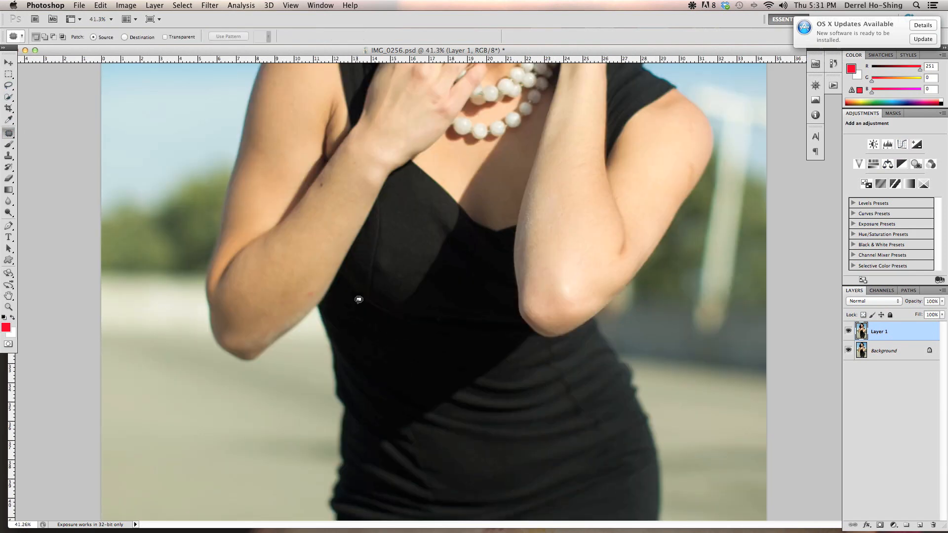
pyautogui.moveTo(329, 184)
pyautogui.mouseDown()
pyautogui.moveTo(319, 191)
pyautogui.moveTo(328, 184)
pyautogui.moveTo(318, 284)
pyautogui.moveTo(299, 297)
pyautogui.moveTo(317, 290)
pyautogui.mouseUp()
pyautogui.moveTo(316, 294); pyautogui.dragTo(319, 262)
pyautogui.press('super+d')
pyautogui.moveTo(698, 163)
pyautogui.mouseDown()
pyautogui.moveTo(690, 159)
pyautogui.moveTo(683, 184)
pyautogui.moveTo(697, 164)
pyautogui.mouseUp()
pyautogui.moveTo(693, 172); pyautogui.dragTo(664, 158)
pyautogui.press('super+d')
pyautogui.scroll(-5, 588, 210)
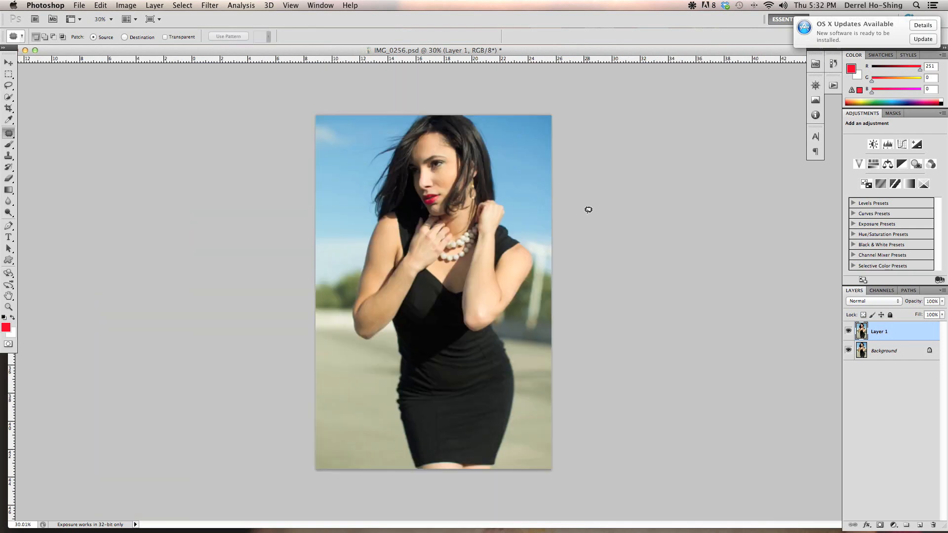
pyautogui.scroll(2, 588, 210)
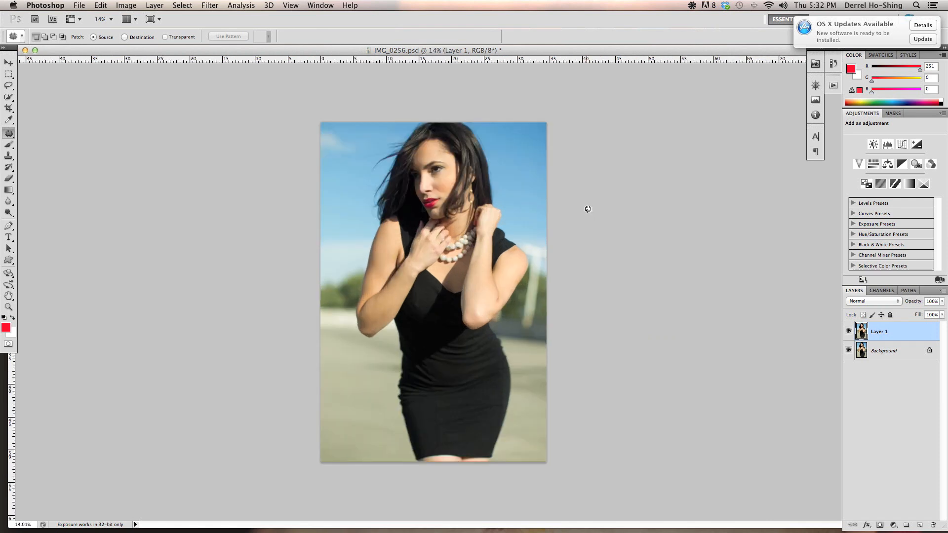
# Step: Add a Curves adjustment layer with the Negative (RGB) preset and set its opacity to 15%
pyautogui.click(900, 145)
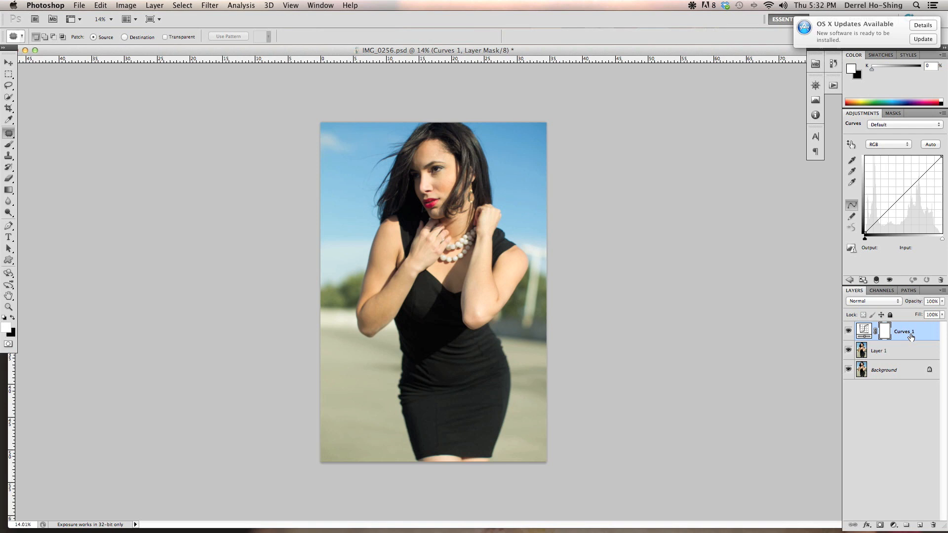
pyautogui.click(939, 127)
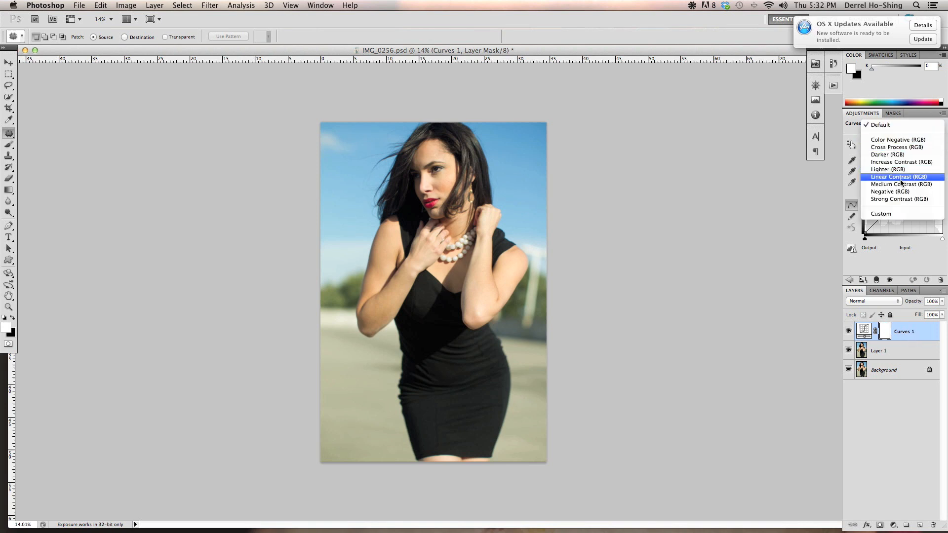
pyautogui.click(896, 192)
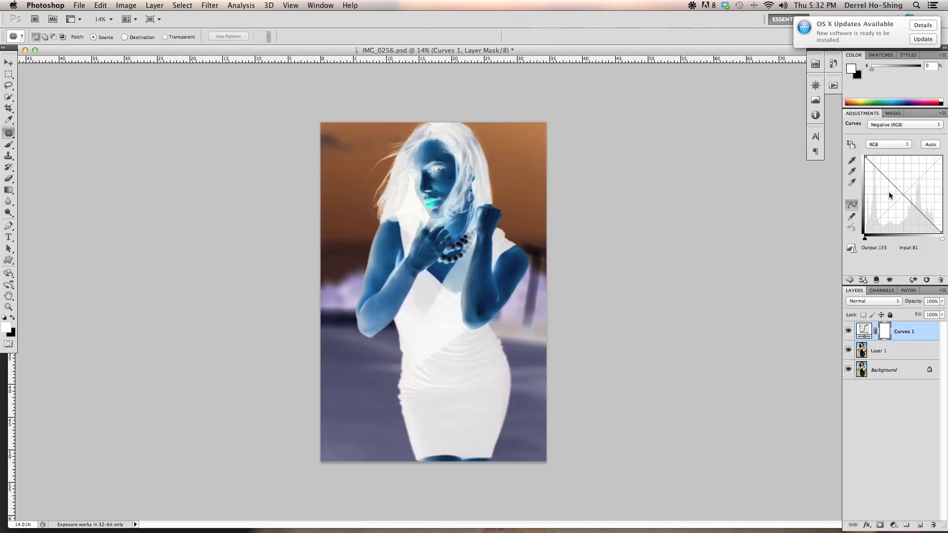
pyautogui.click(941, 302)
pyautogui.click(897, 311)
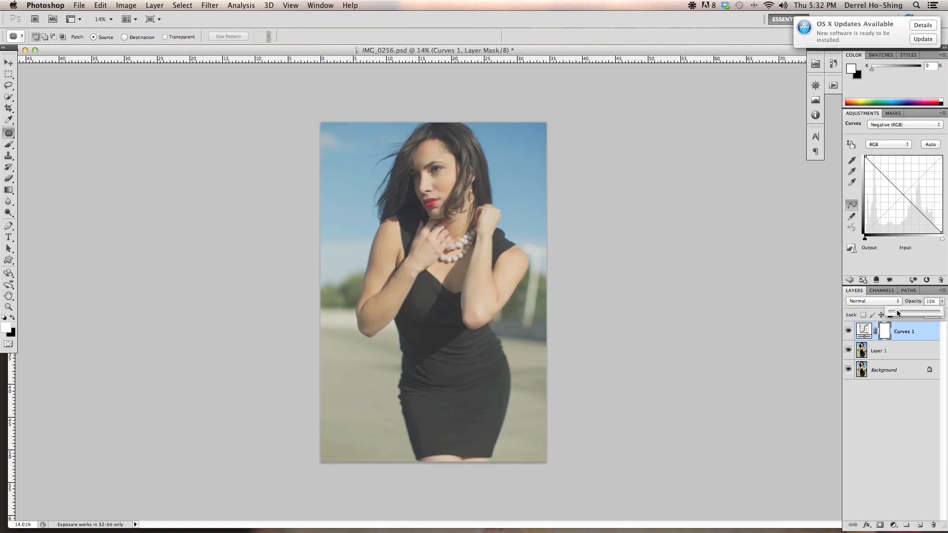
pyautogui.moveTo(897, 312); pyautogui.dragTo(898, 312)
# Step: Rename the negative Curves layer to "film effect"
pyautogui.doubleClick(902, 332)
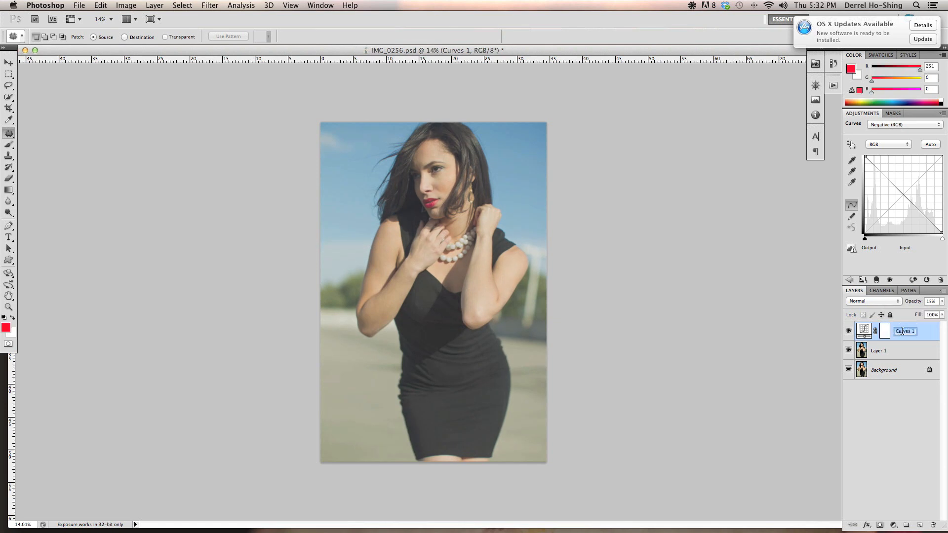
pyautogui.write('film effect')
pyautogui.press('Return')
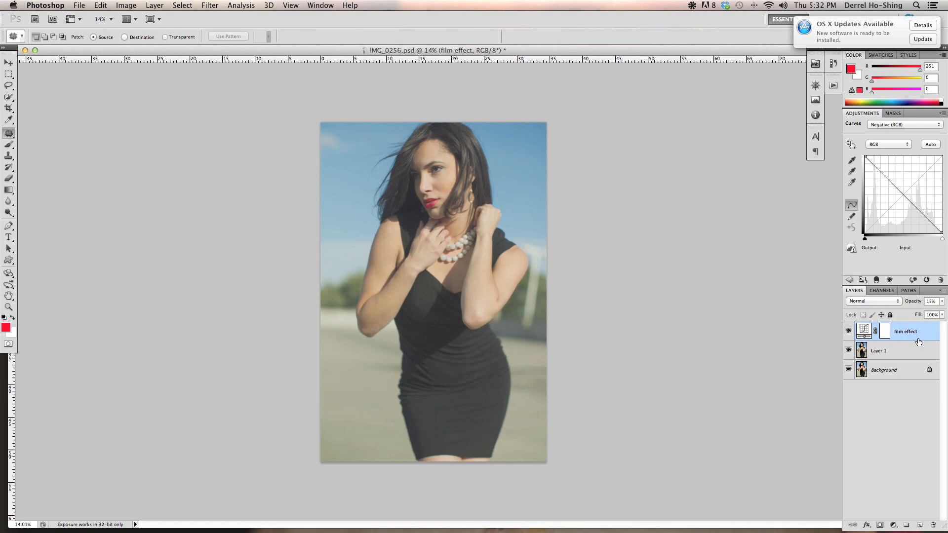
# Step: Add a second Curves adjustment layer and bend its Red channel into an S-curve, with the shadow point at input 81, output 49
pyautogui.click(850, 280)
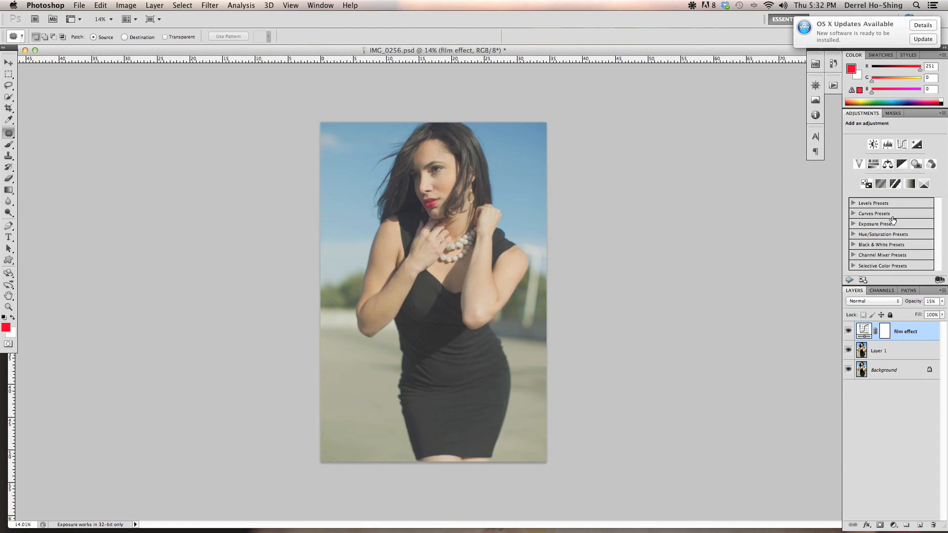
pyautogui.click(903, 146)
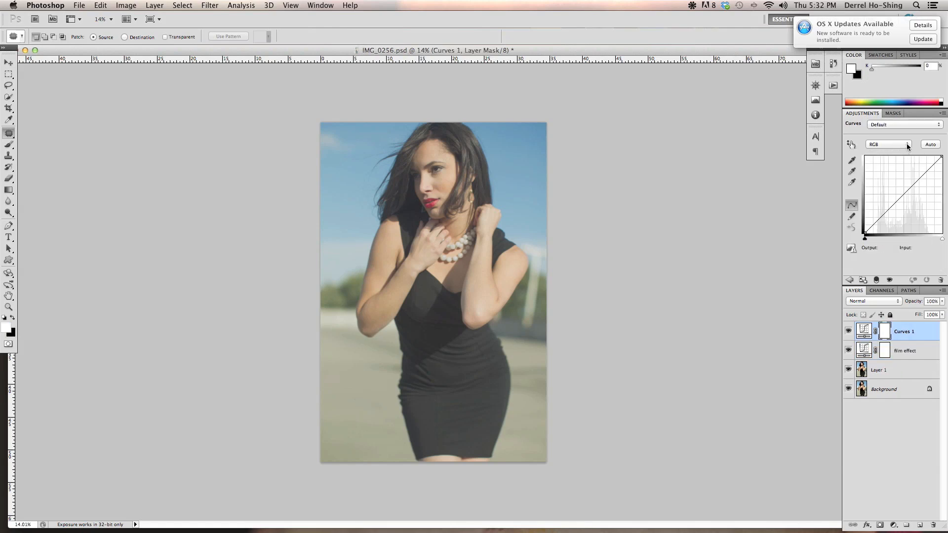
pyautogui.click(907, 146)
pyautogui.click(903, 150)
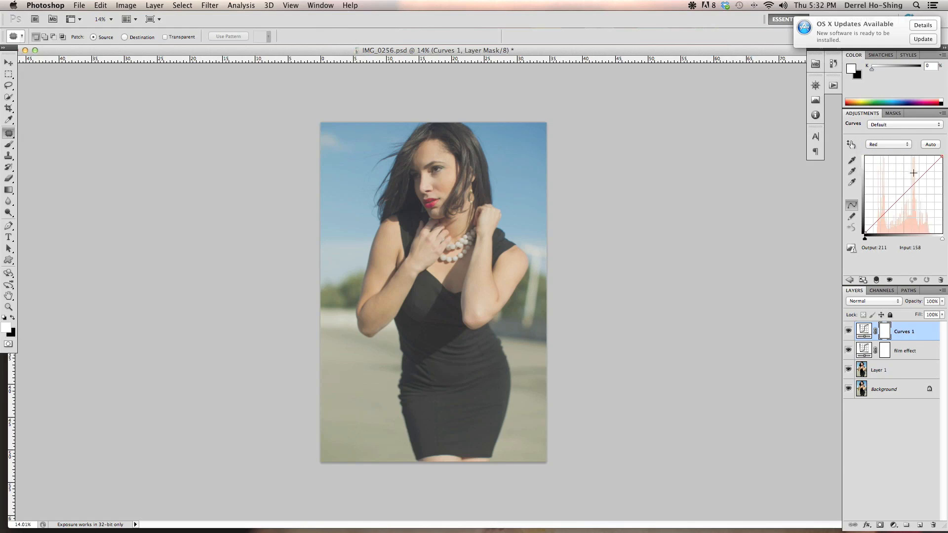
pyautogui.click(919, 178)
pyautogui.moveTo(919, 179); pyautogui.dragTo(913, 170)
pyautogui.moveTo(882, 208); pyautogui.dragTo(889, 218)
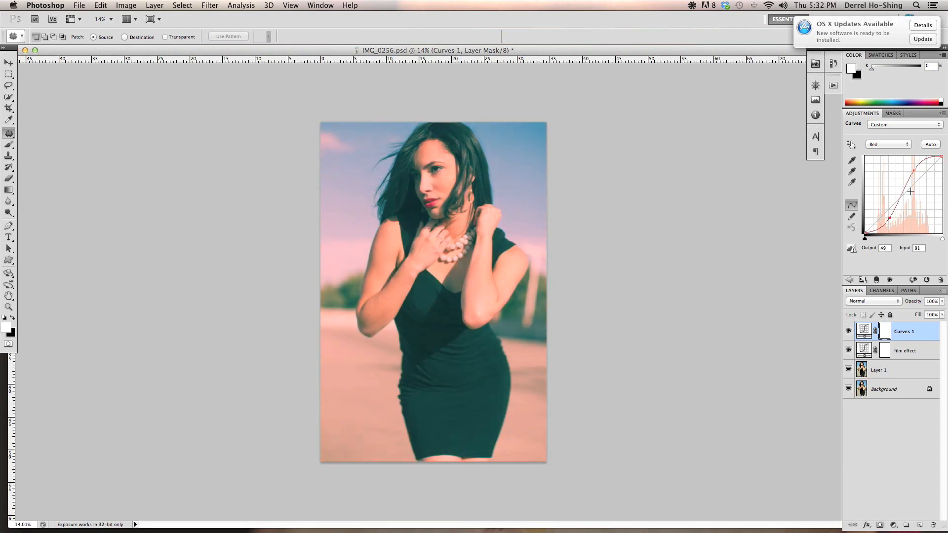
# Step: Raise the Green channel curve in the highlights to output 194 at input 164
pyautogui.click(907, 144)
pyautogui.click(891, 152)
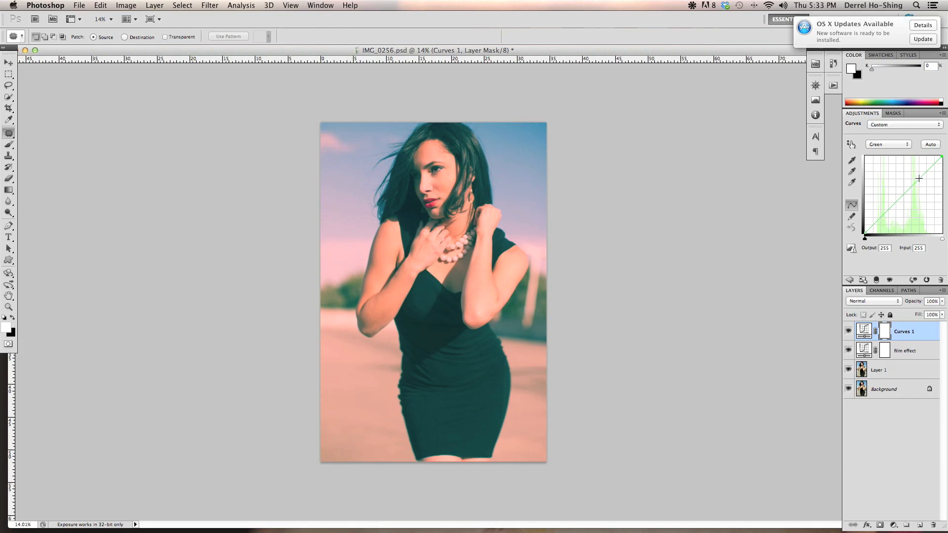
pyautogui.moveTo(919, 178); pyautogui.dragTo(914, 174)
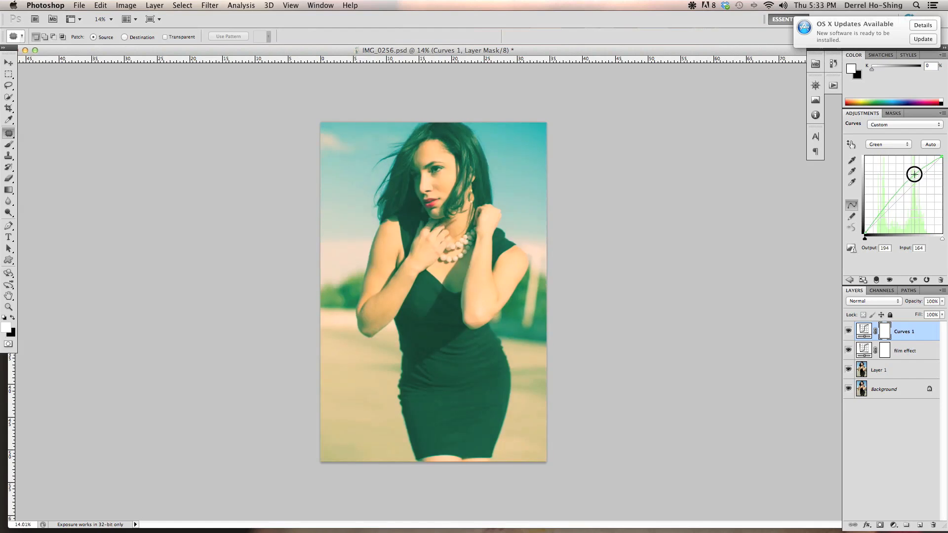
# Step: Lower the highlights of the Blue channel curve and raise its shadows to output 79 at input 38
pyautogui.click(897, 144)
pyautogui.click(895, 151)
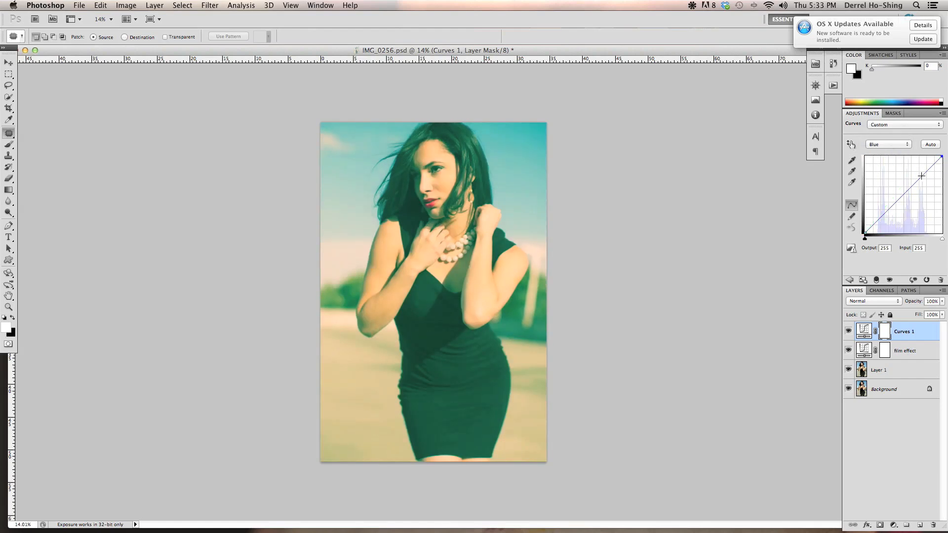
pyautogui.moveTo(921, 176); pyautogui.dragTo(923, 183)
pyautogui.moveTo(883, 223); pyautogui.dragTo(877, 209)
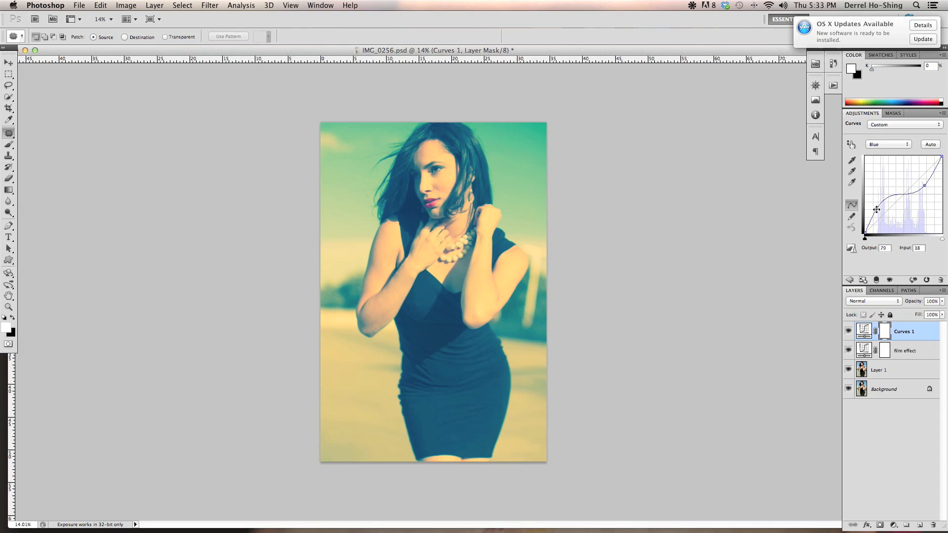
# Step: Set the opacity of the color Curves layer to 40% and leave its curve settings
pyautogui.click(943, 302)
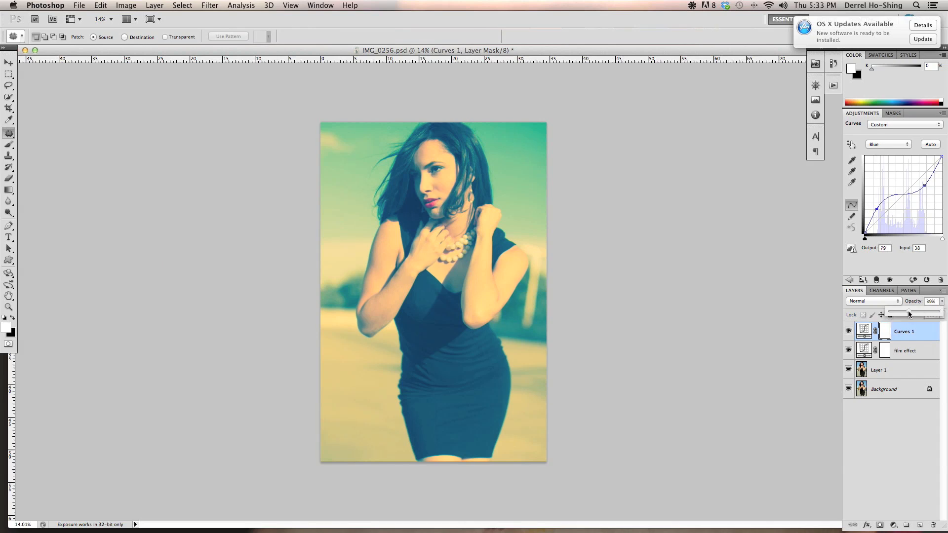
pyautogui.moveTo(910, 314); pyautogui.dragTo(910, 314)
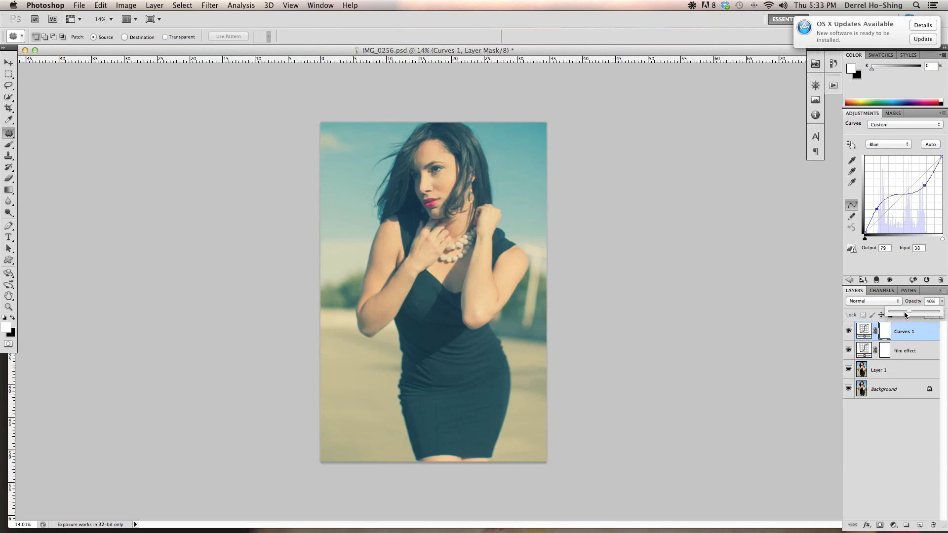
pyautogui.click(849, 280)
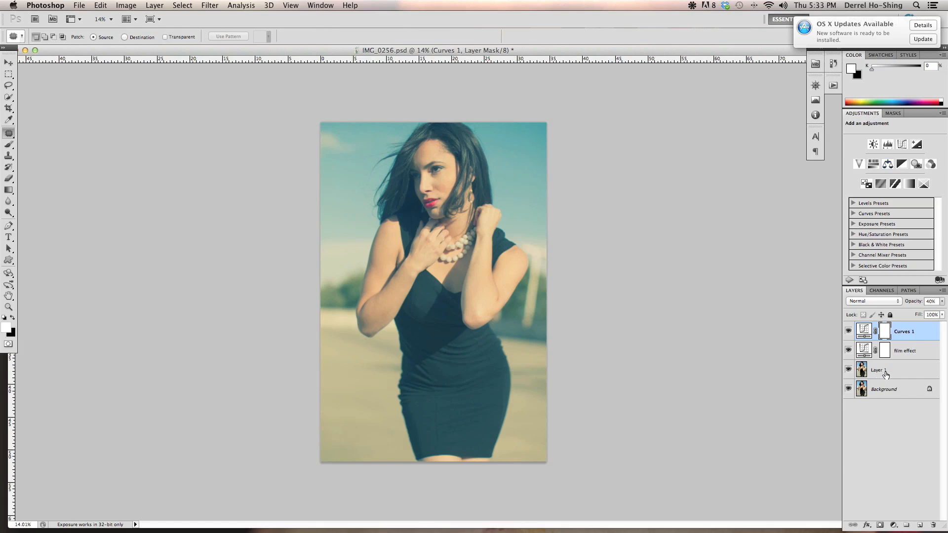
# Step: Sharpen Layer 1 with Unsharp Mask at amount 130%, radius 3.0 pixels and threshold 3 levels
pyautogui.click(887, 374)
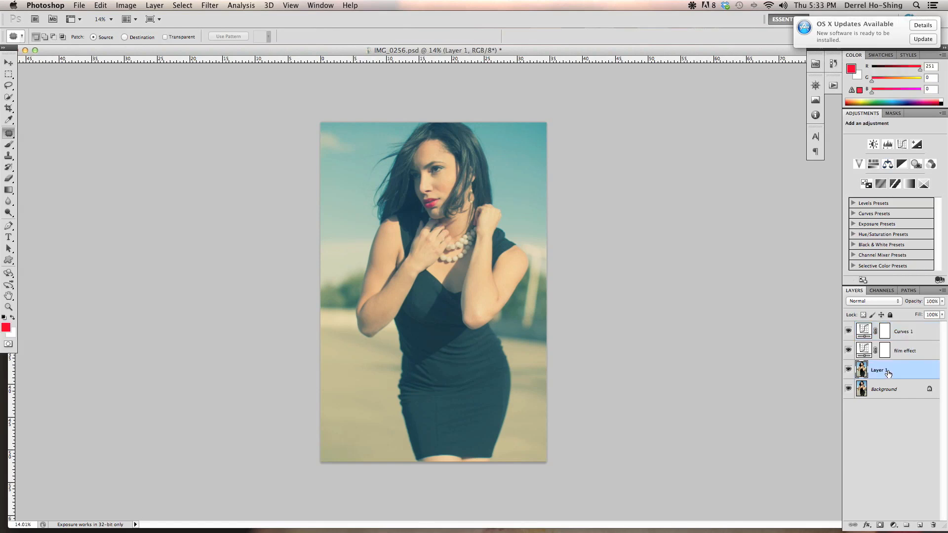
pyautogui.click(209, 6)
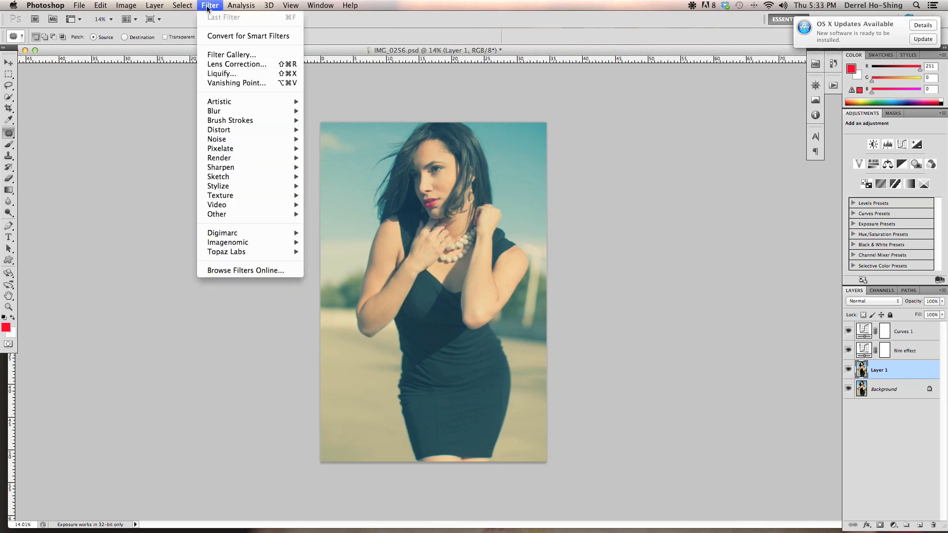
pyautogui.moveTo(236, 168)
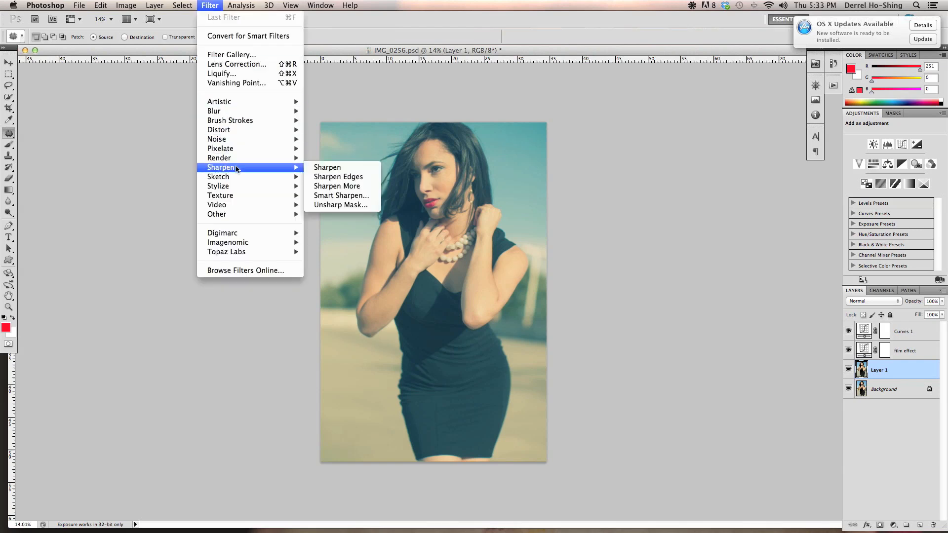
pyautogui.click(334, 205)
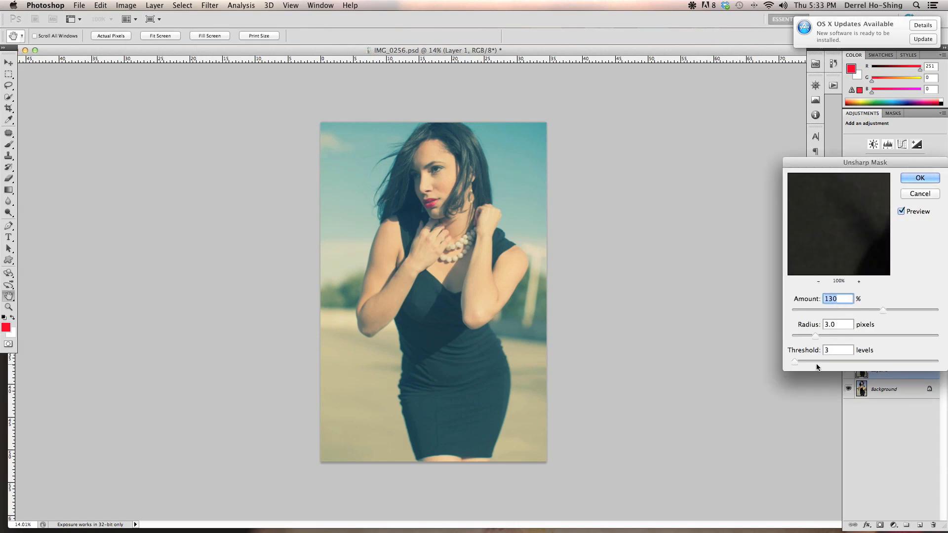
pyautogui.click(919, 179)
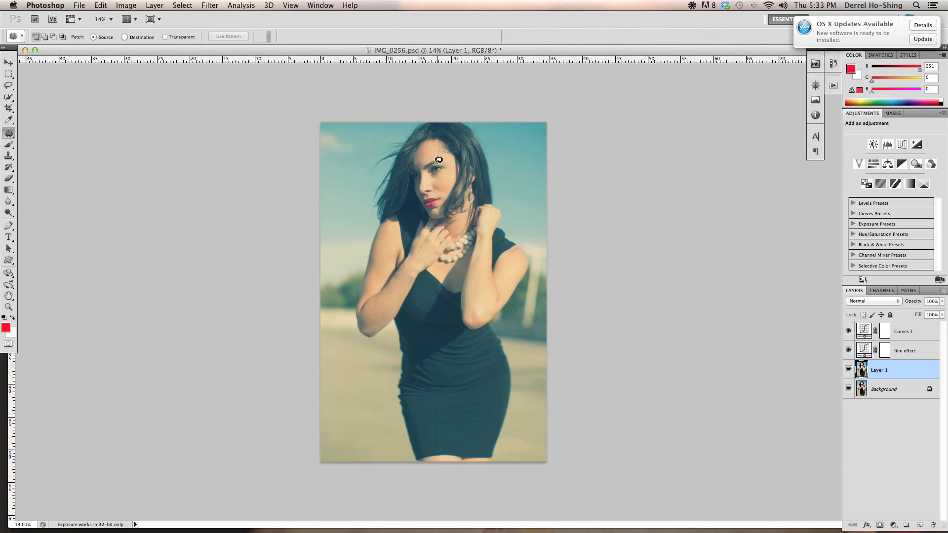
# Step: Inspect the sharpened face up close and compare the photo with Layer 1 hidden and shown
pyautogui.scroll(5, 439, 160)
pyautogui.scroll(3, 439, 159)
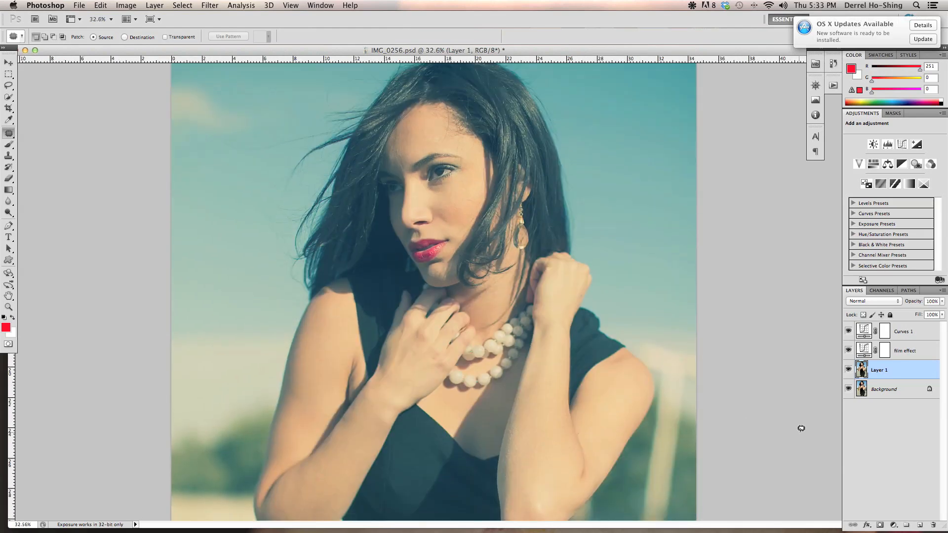
pyautogui.click(849, 370)
pyautogui.click(849, 370)
pyautogui.click(848, 371)
pyautogui.click(849, 370)
pyautogui.scroll(-10, 556, 307)
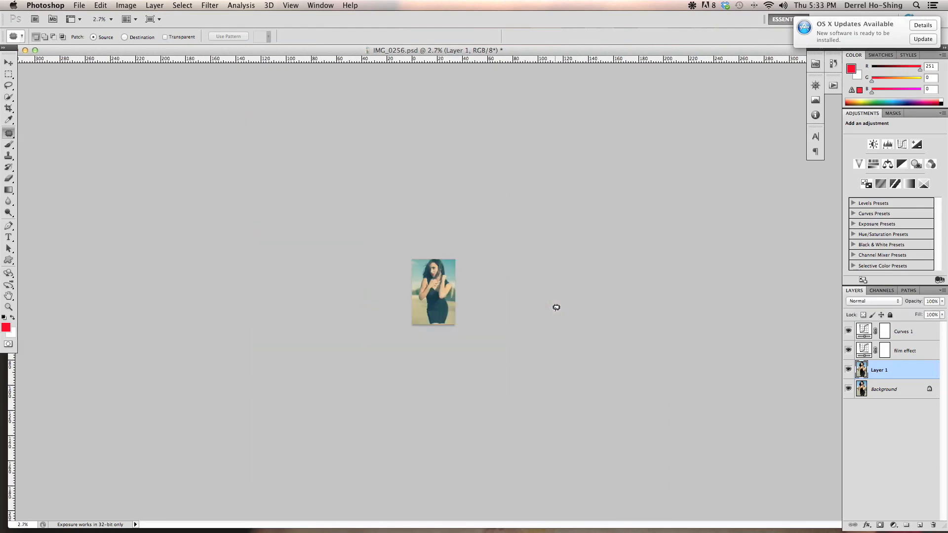
pyautogui.scroll(5, 556, 307)
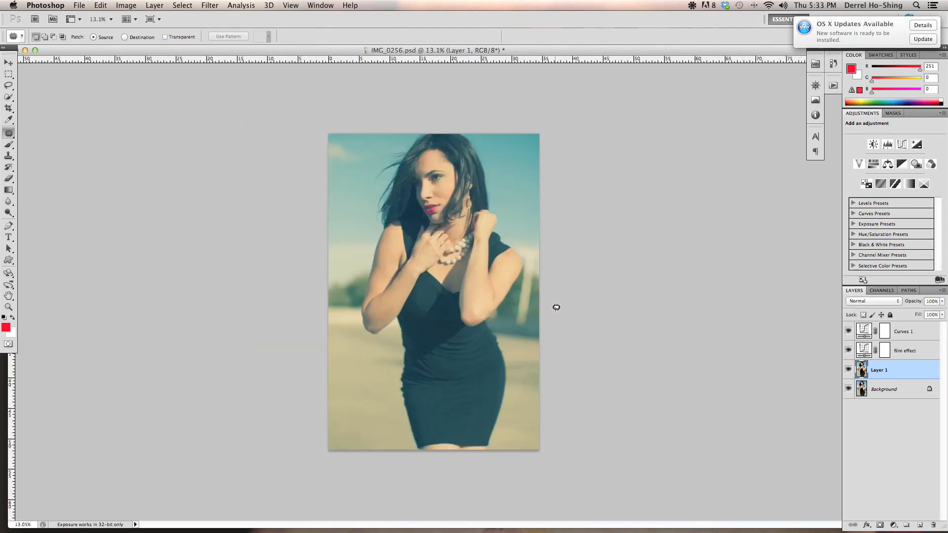
# Step: Add a Gradient Map adjustment above the Curves 1 layer and set the gradient's end colour stop to golden yellow
pyautogui.click(904, 333)
pyautogui.click(849, 281)
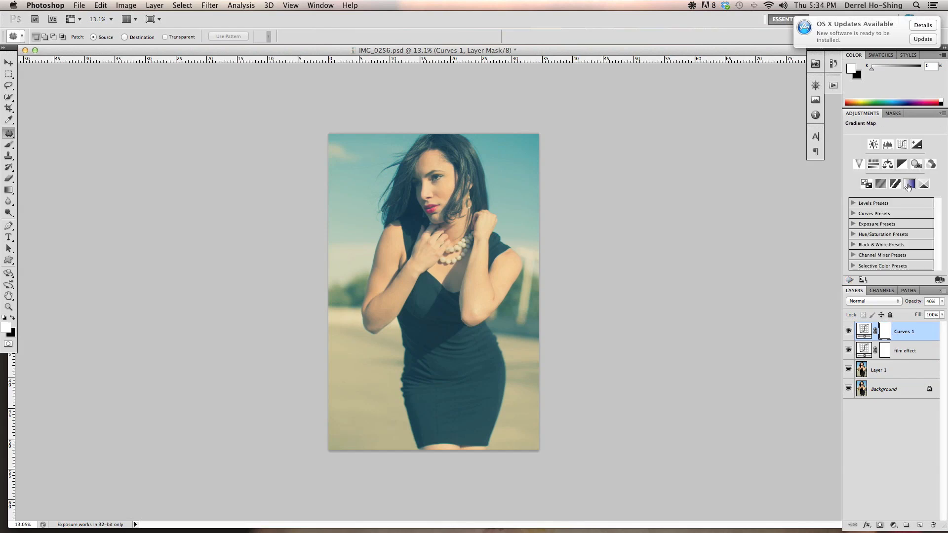
pyautogui.click(909, 184)
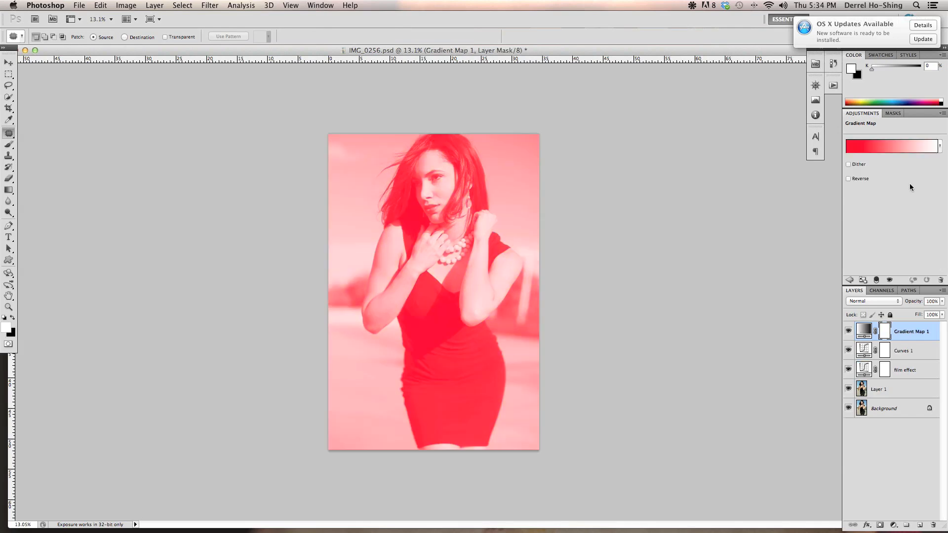
pyautogui.click(889, 146)
pyautogui.click(933, 357)
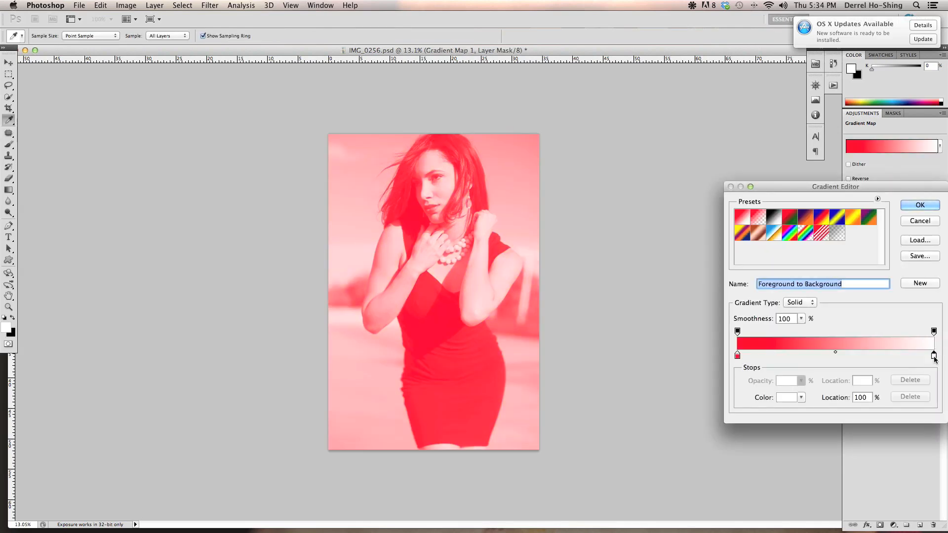
pyautogui.click(785, 399)
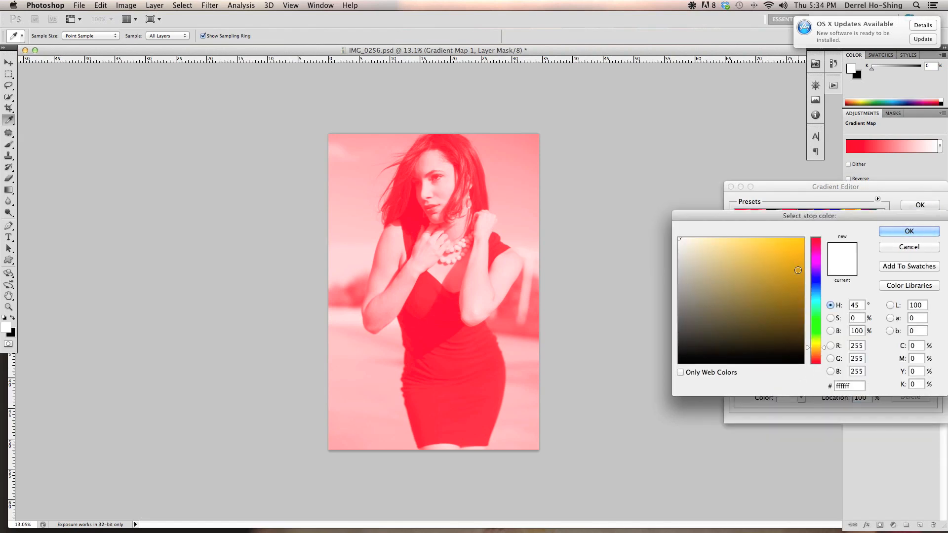
pyautogui.click(801, 240)
pyautogui.click(896, 231)
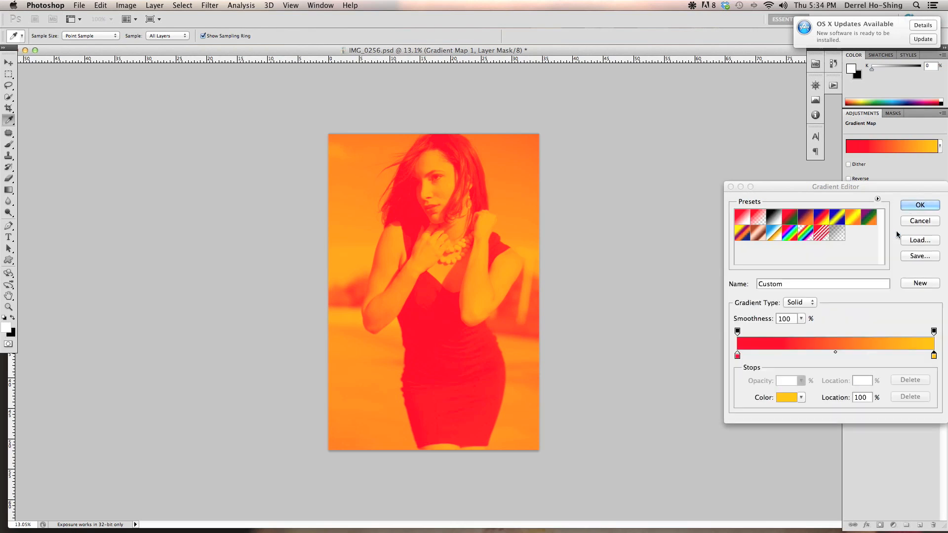
# Step: Set the gradient's starting colour stop to blue #0600fb and accept the gradient
pyautogui.click(738, 356)
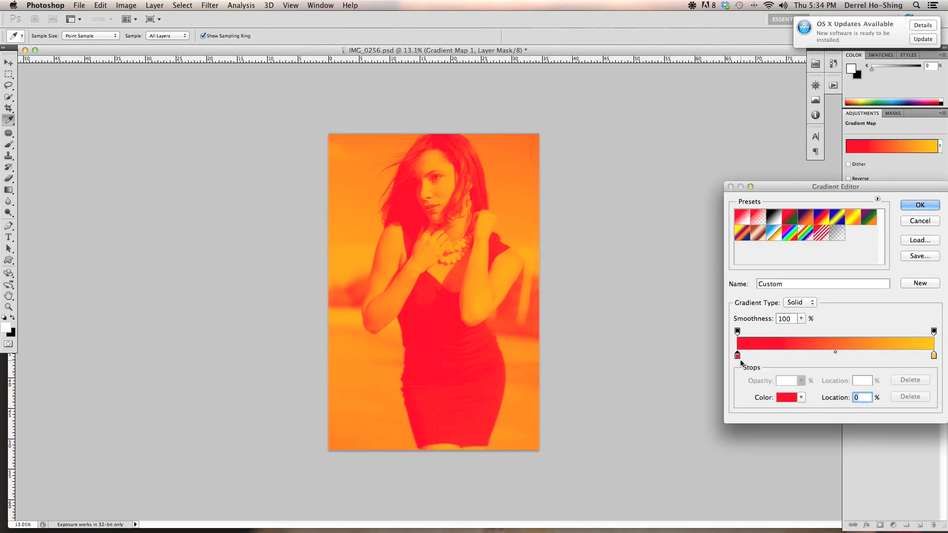
pyautogui.click(786, 397)
pyautogui.click(818, 280)
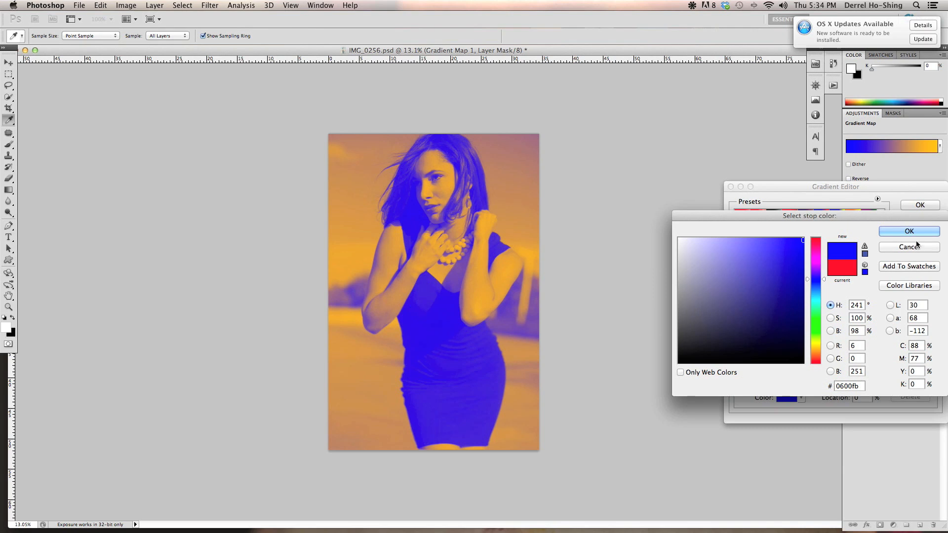
pyautogui.click(909, 231)
pyautogui.click(914, 206)
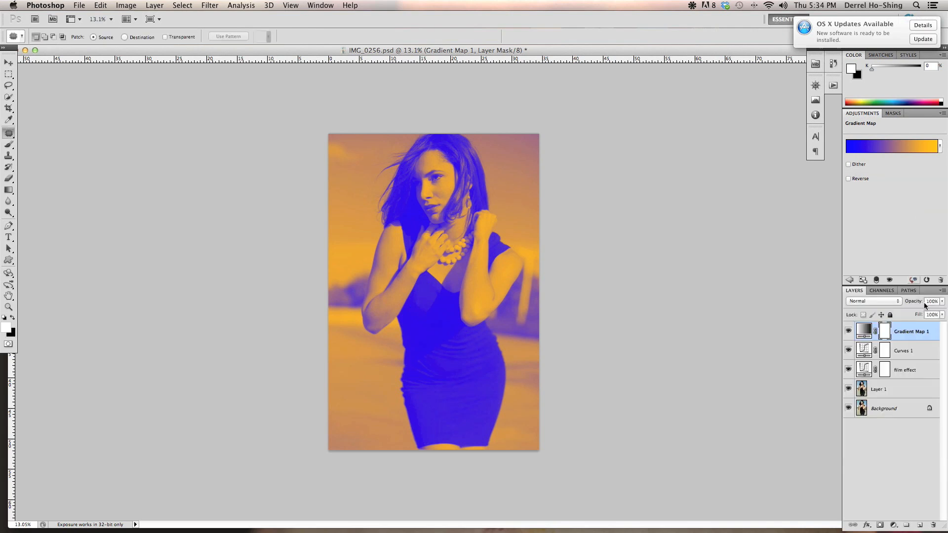
# Step: Set the Gradient Map layer's blend mode to Screen and its opacity to 15%
pyautogui.click(943, 302)
pyautogui.click(901, 312)
pyautogui.moveTo(900, 311); pyautogui.dragTo(897, 311)
pyautogui.click(897, 300)
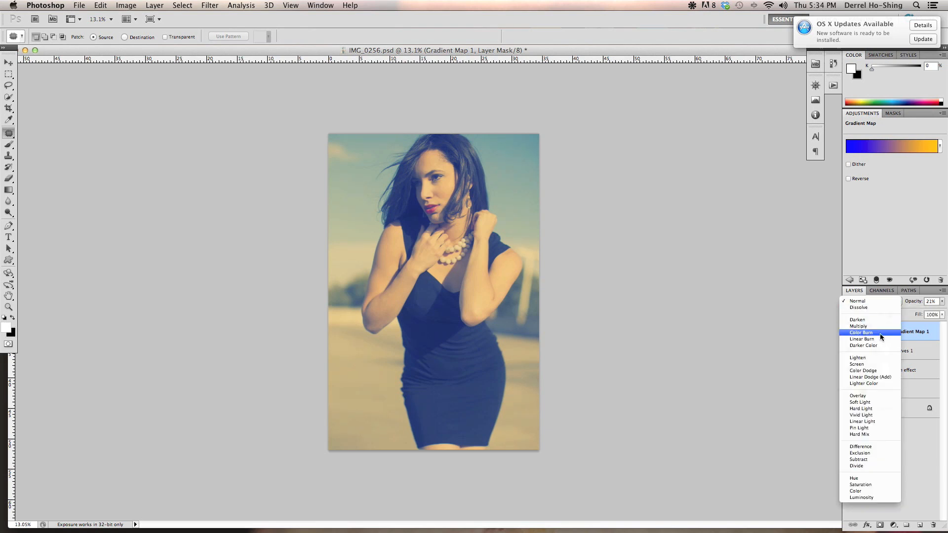
pyautogui.click(873, 365)
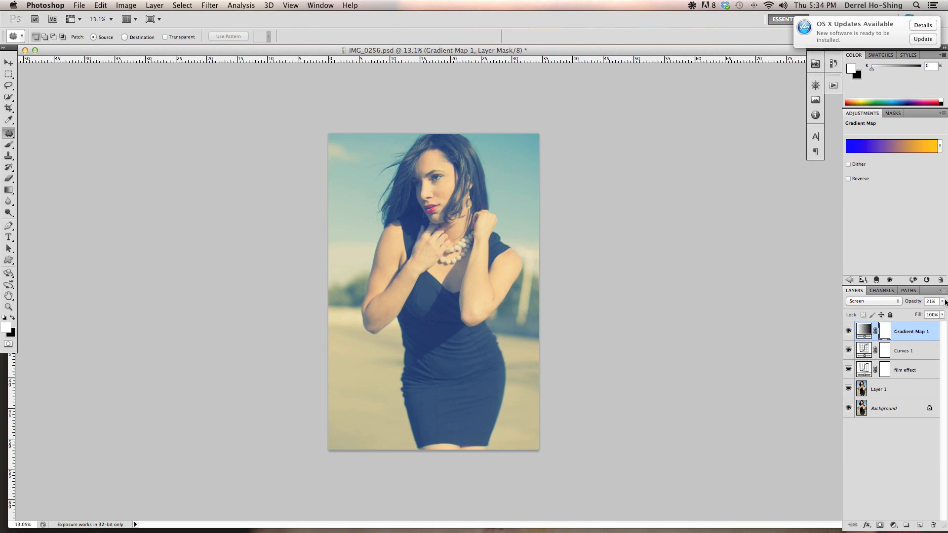
pyautogui.moveTo(903, 311); pyautogui.dragTo(896, 313)
# Step: Add a Brightness/Contrast adjustment above the Gradient Map layer and set its contrast to 50
pyautogui.click(906, 331)
pyautogui.click(849, 279)
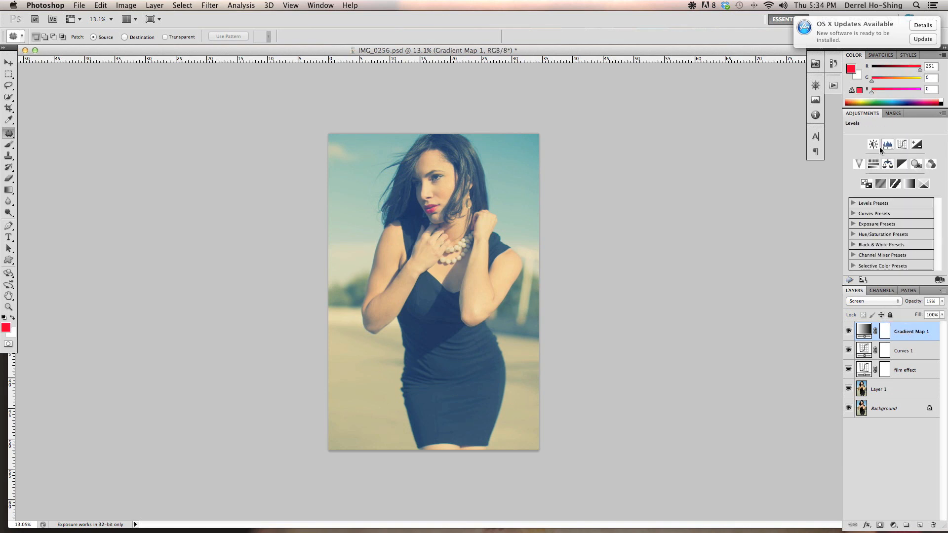
pyautogui.click(872, 145)
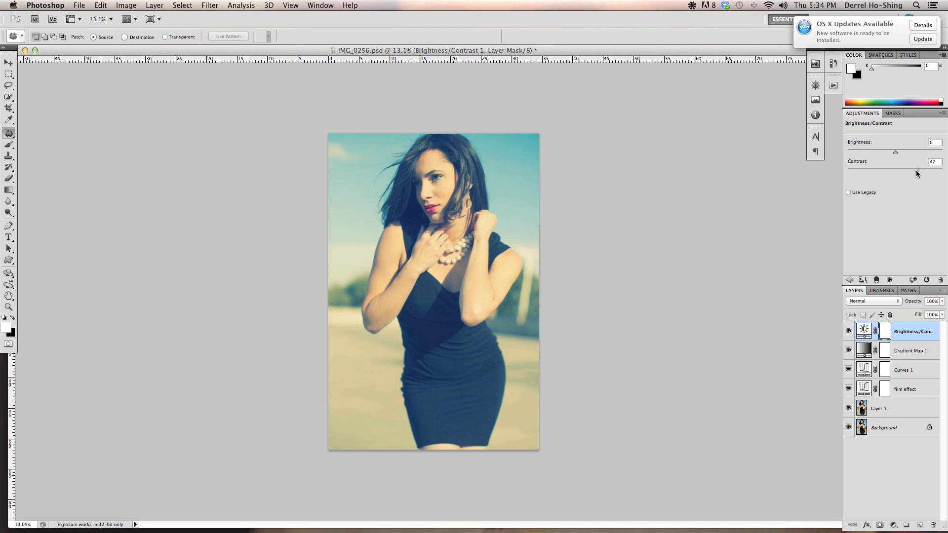
pyautogui.moveTo(917, 170); pyautogui.dragTo(918, 174)
# Step: Rename Layer 1 as sharpen
pyautogui.click(884, 413)
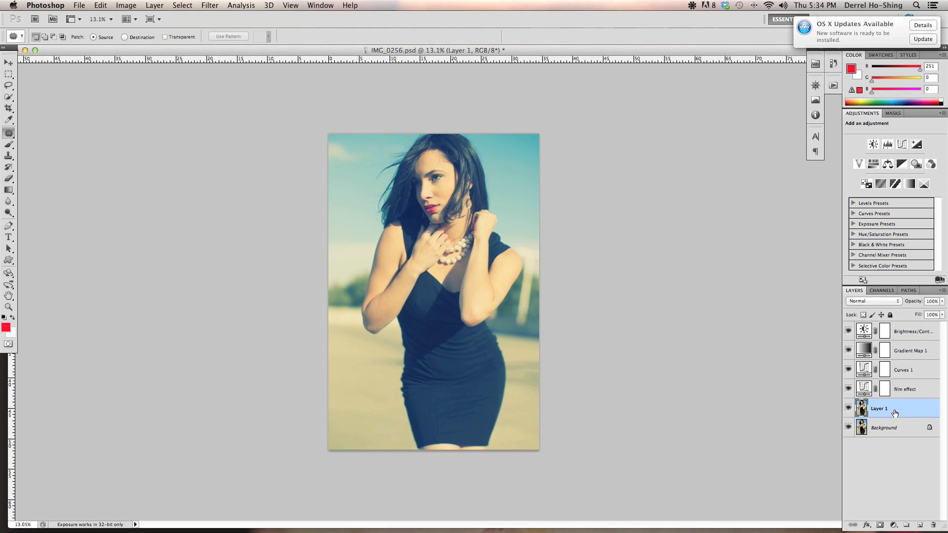
pyautogui.doubleClick(885, 412)
pyautogui.write('sharpen')
pyautogui.press('Return')
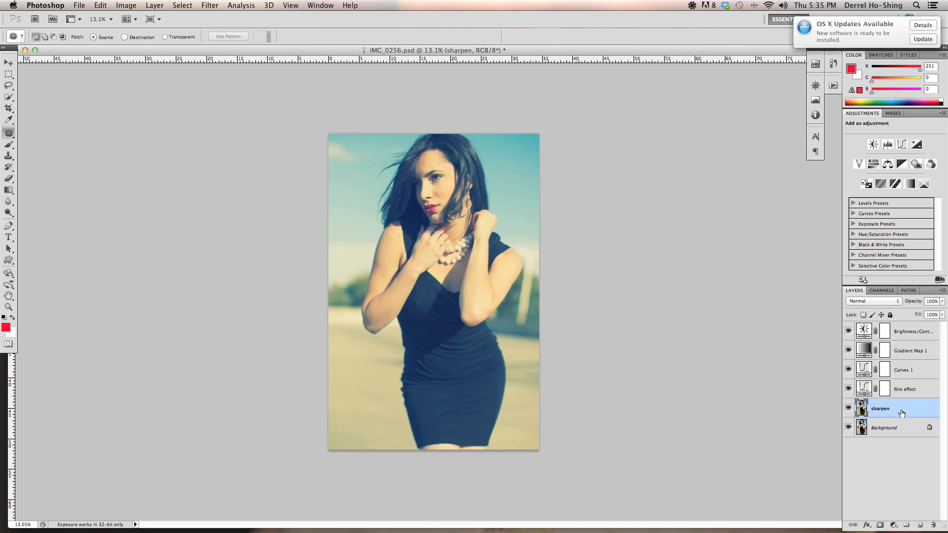
# Step: Select the photo's lower right and lower left sides by painting an inverted Quick Mask in white with a soft 1800-pixel brush
pyautogui.press('q')
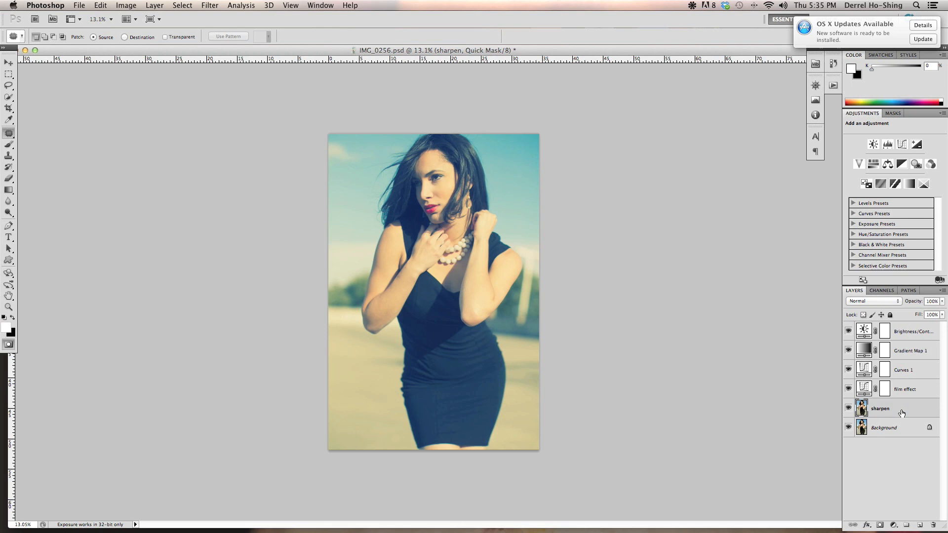
pyautogui.press('super+i')
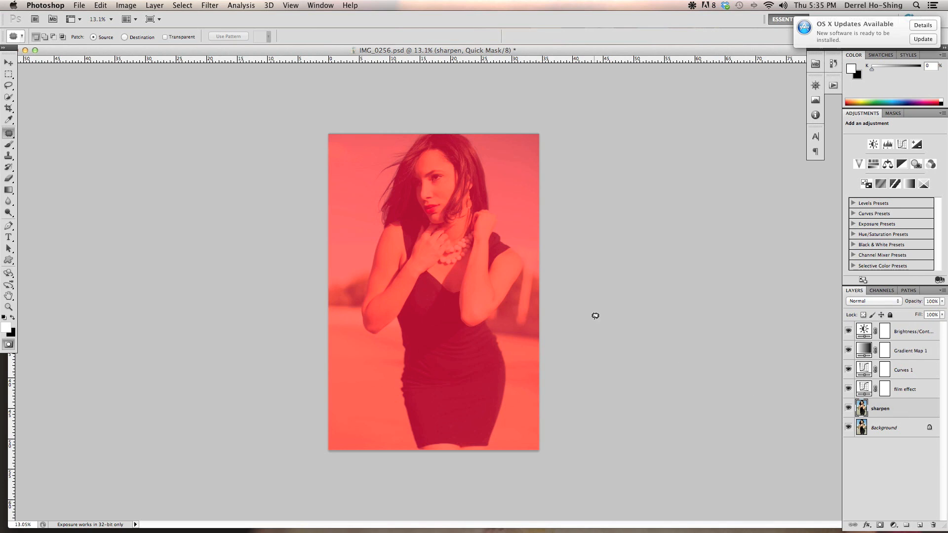
pyautogui.click(9, 145)
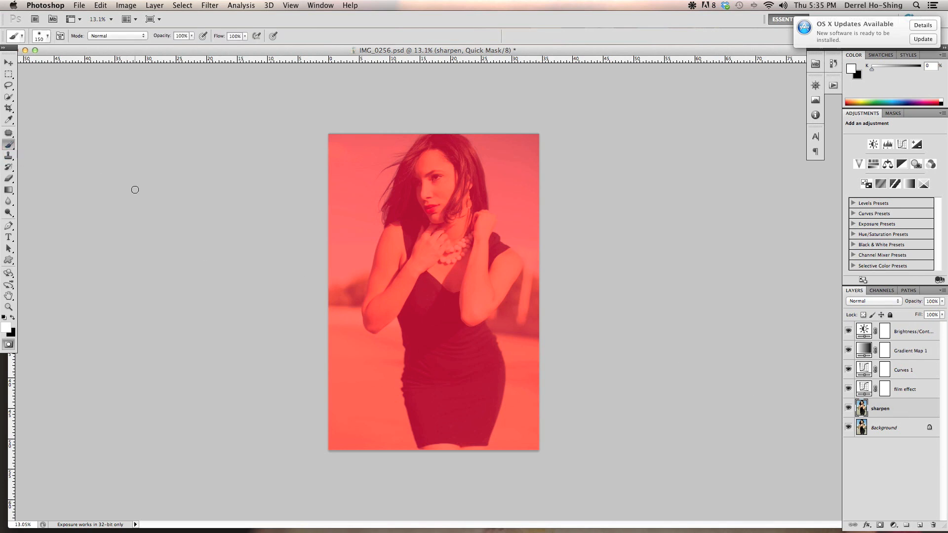
pyautogui.press(']')
pyautogui.press(']')
pyautogui.press(']')
pyautogui.press(']')
pyautogui.press(']')
pyautogui.press(']')
pyautogui.press(']')
pyautogui.press(']')
pyautogui.press(']')
pyautogui.press(']')
pyautogui.press(']')
pyautogui.press(']')
pyautogui.press(']')
pyautogui.press(']')
pyautogui.press(']')
pyautogui.press(']')
pyautogui.press(']')
pyautogui.press(']')
pyautogui.press(']')
pyautogui.press(']')
pyautogui.press(']')
pyautogui.press(']')
pyautogui.moveTo(520, 327); pyautogui.dragTo(512, 482)
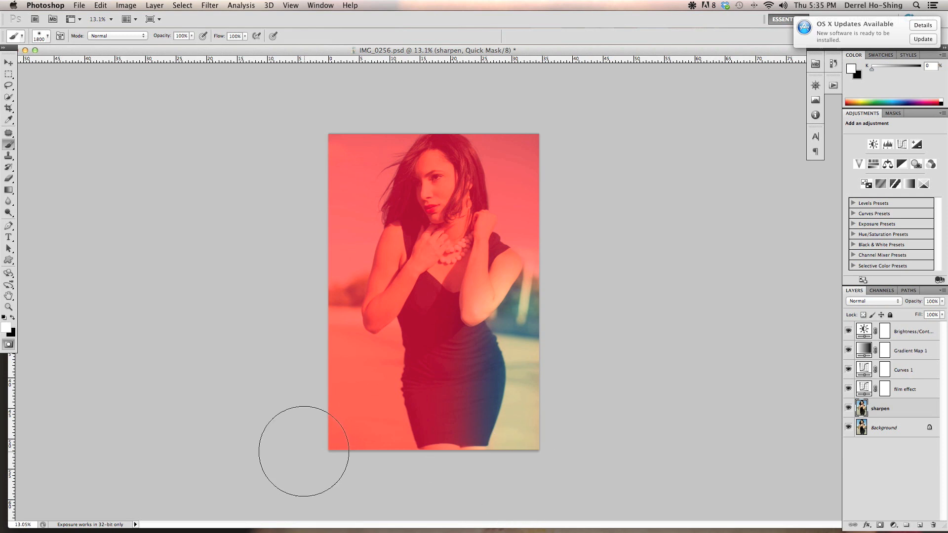
pyautogui.moveTo(339, 449)
pyautogui.mouseDown()
pyautogui.moveTo(350, 396)
pyautogui.moveTo(341, 339)
pyautogui.moveTo(321, 304)
pyautogui.mouseUp()
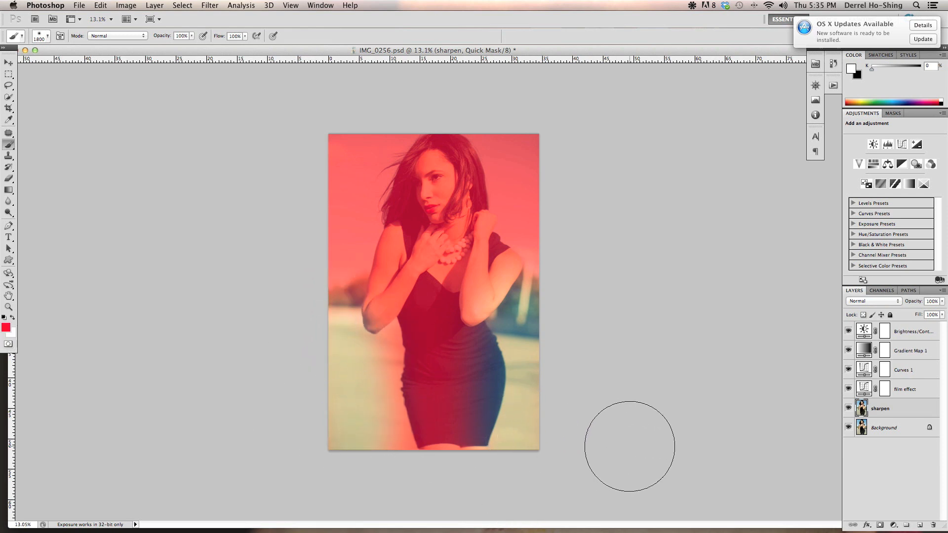
pyautogui.press('q')
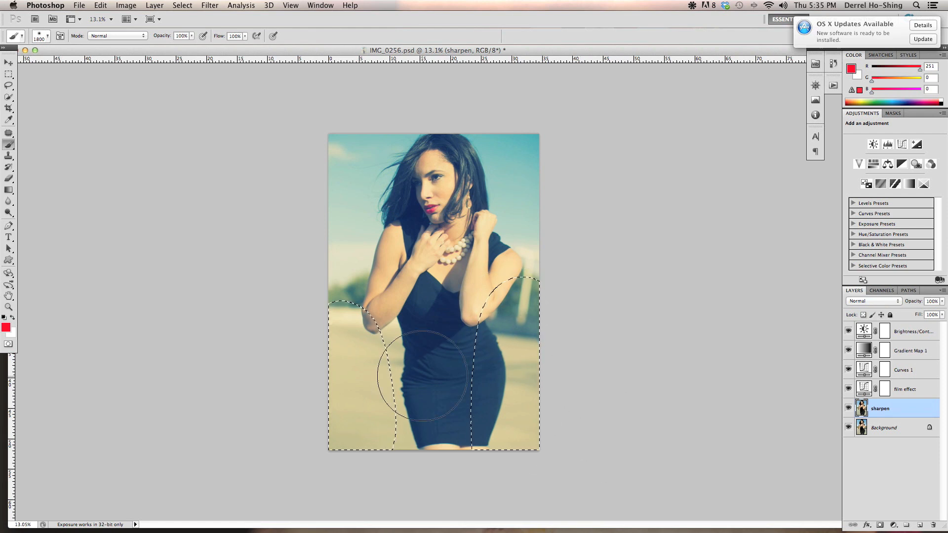
# Step: Add a Curves adjustment for the selected areas and raise its RGB curve to output 187 at input 92
pyautogui.click(901, 144)
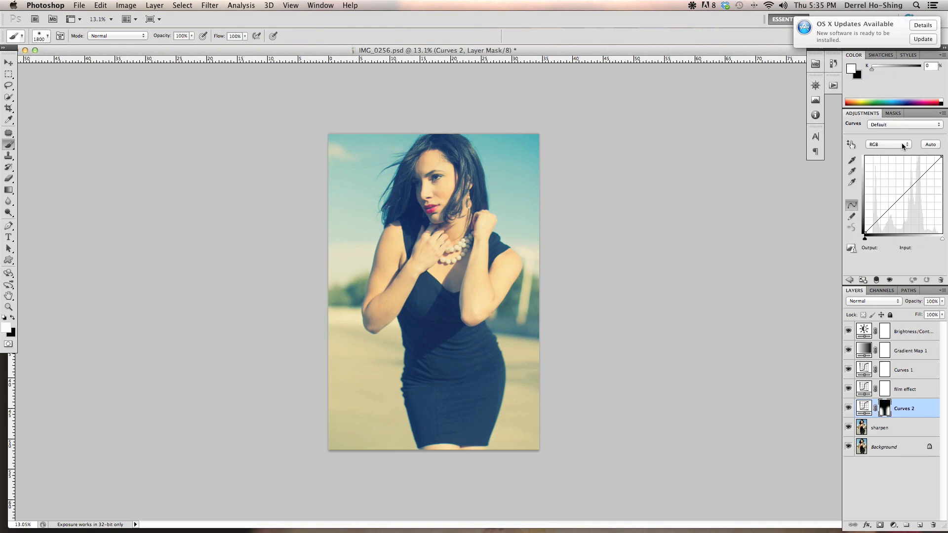
pyautogui.click(905, 145)
pyautogui.click(907, 146)
pyautogui.moveTo(903, 194); pyautogui.dragTo(892, 176)
# Step: Raise the midtones of the Red channel curve and lower the Green channel curve to output 105 at input 134
pyautogui.click(904, 145)
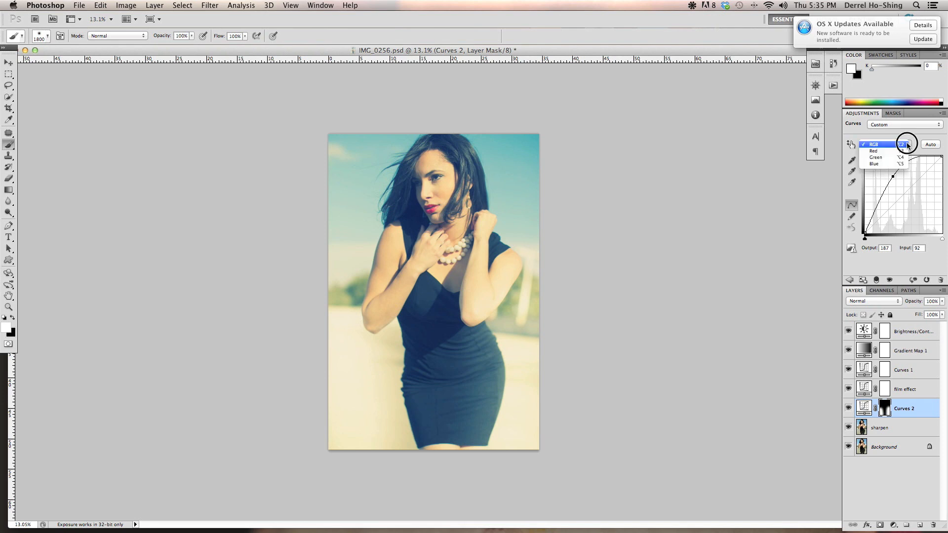
pyautogui.click(900, 153)
pyautogui.moveTo(903, 195); pyautogui.dragTo(892, 181)
pyautogui.click(905, 144)
pyautogui.click(896, 153)
pyautogui.moveTo(903, 195); pyautogui.dragTo(905, 201)
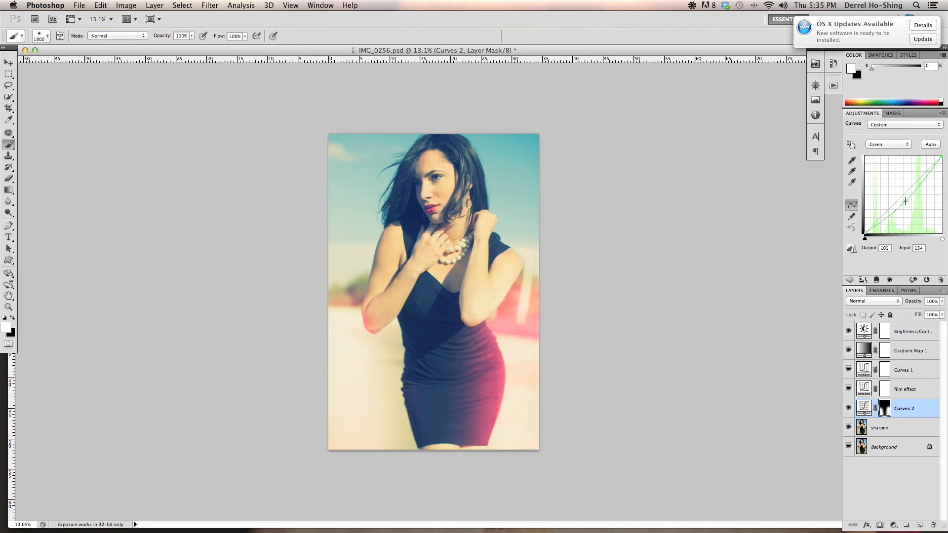
# Step: Lower the Blue channel curve to output 100 at input 141 and set the Curves 2 layer's opacity to 55%
pyautogui.click(905, 145)
pyautogui.click(902, 151)
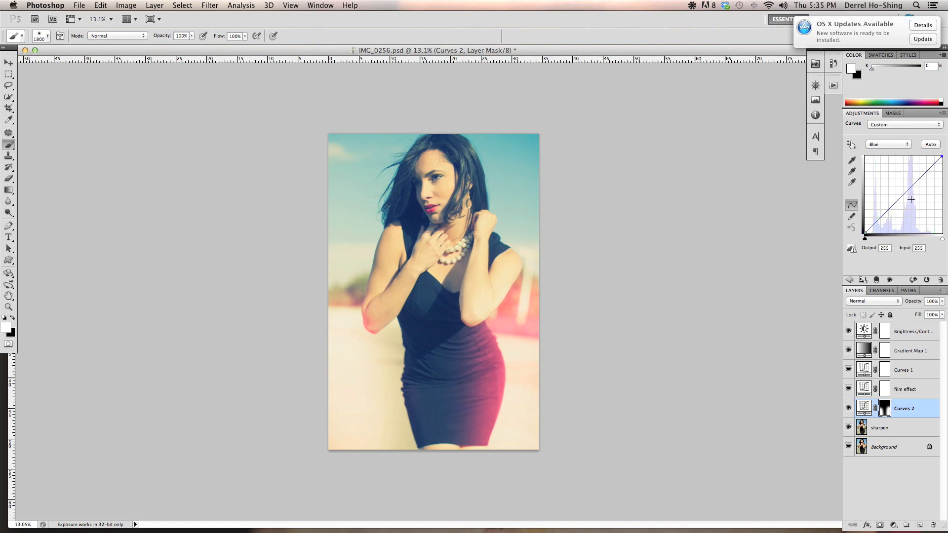
pyautogui.moveTo(905, 194); pyautogui.dragTo(907, 202)
pyautogui.click(941, 301)
pyautogui.moveTo(908, 310); pyautogui.dragTo(917, 312)
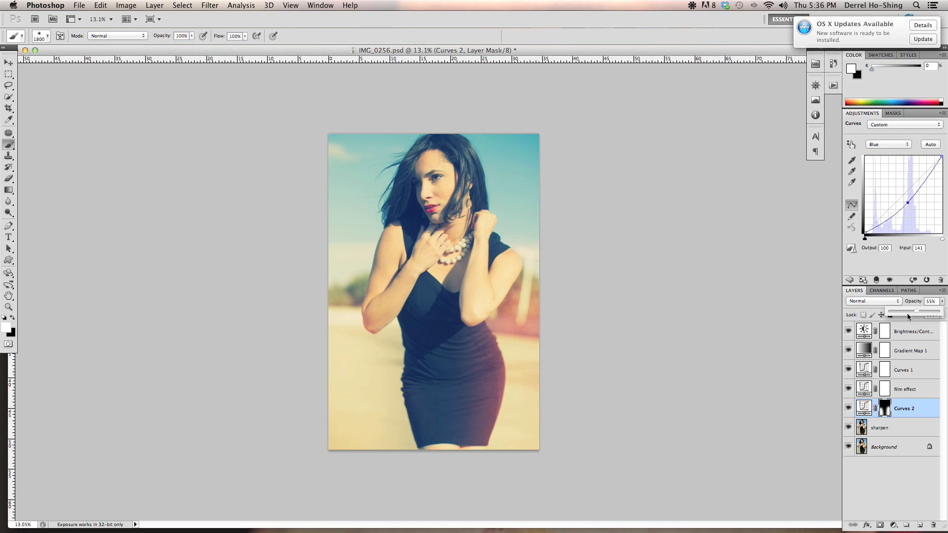
# Step: Add a Hue/Saturation adjustment above the Brightness/Contrast layer and set its saturation to +15
pyautogui.click(905, 334)
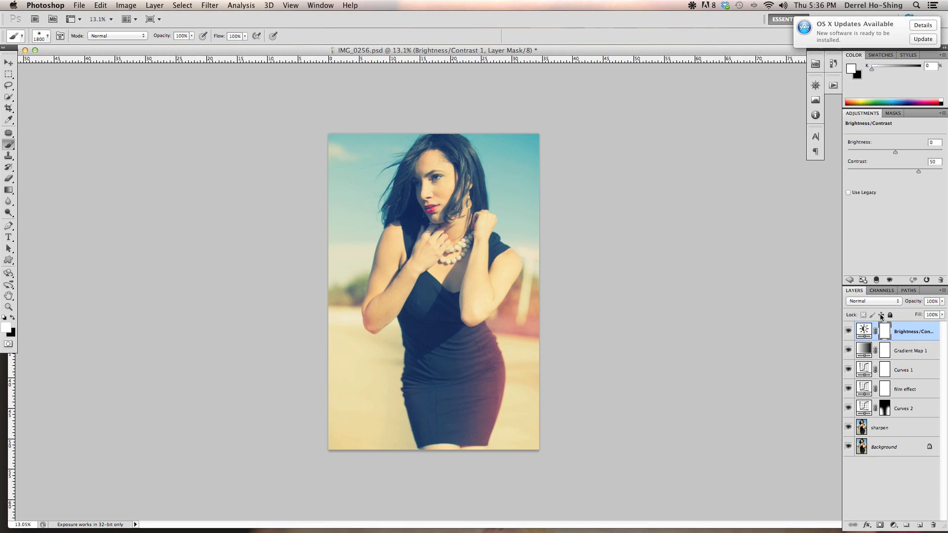
pyautogui.click(850, 279)
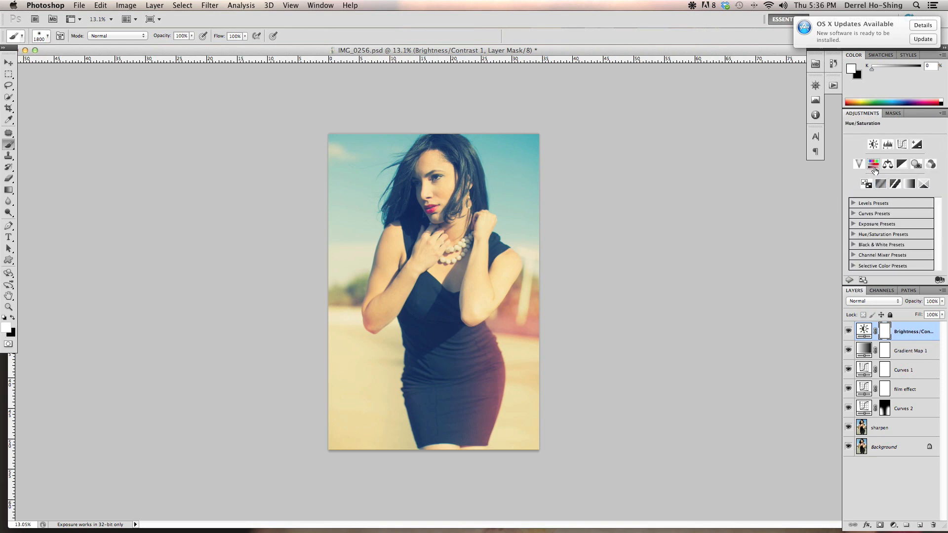
pyautogui.click(873, 164)
pyautogui.click(905, 188)
pyautogui.moveTo(904, 187); pyautogui.dragTo(903, 188)
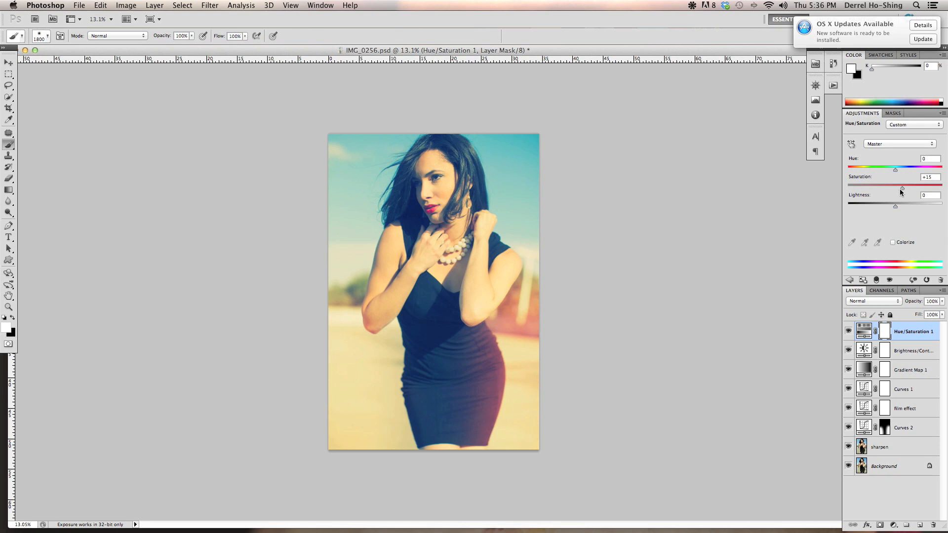